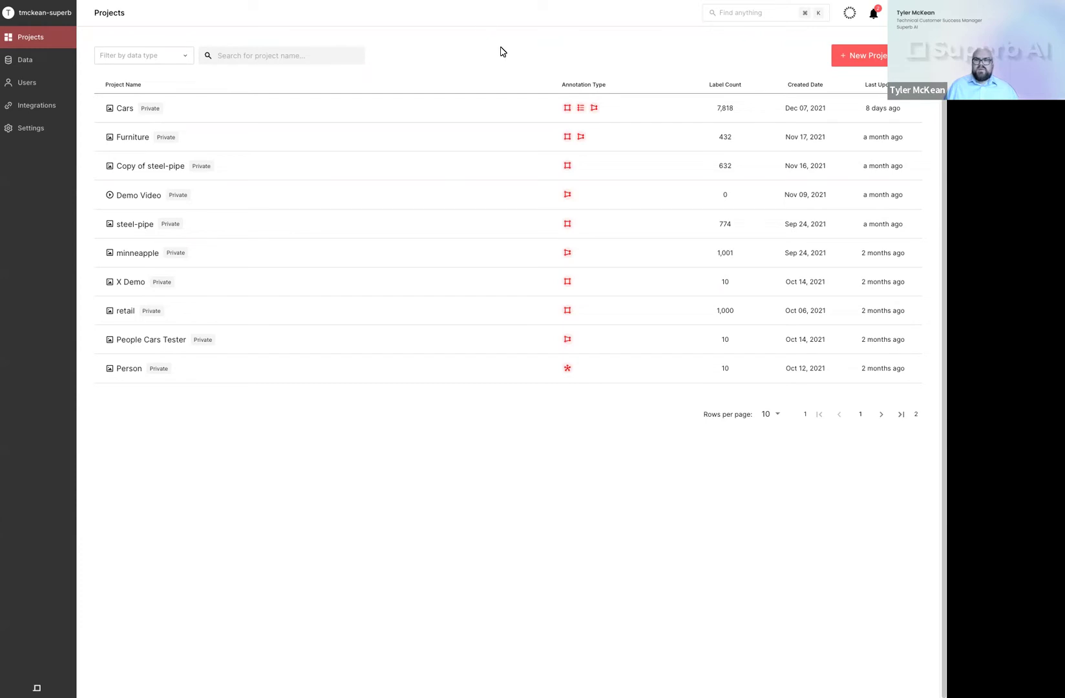
# - Start a new image project named 'Animals', described 'Find instances of animals', using Image Category annotation
pyautogui.click(880, 64)
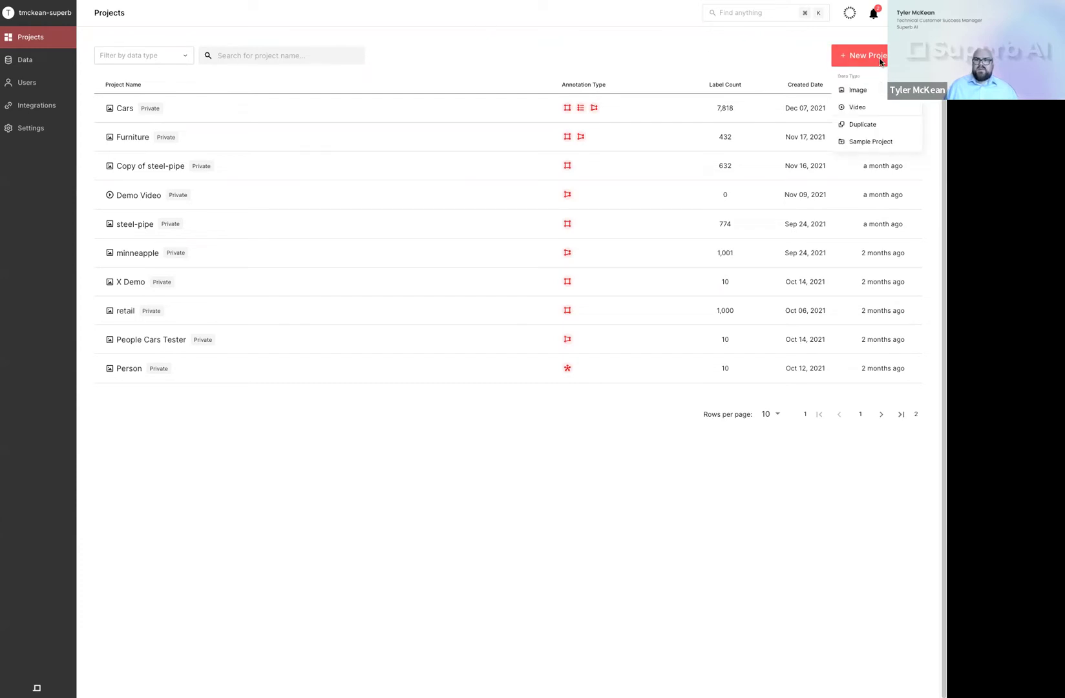
pyautogui.click(874, 92)
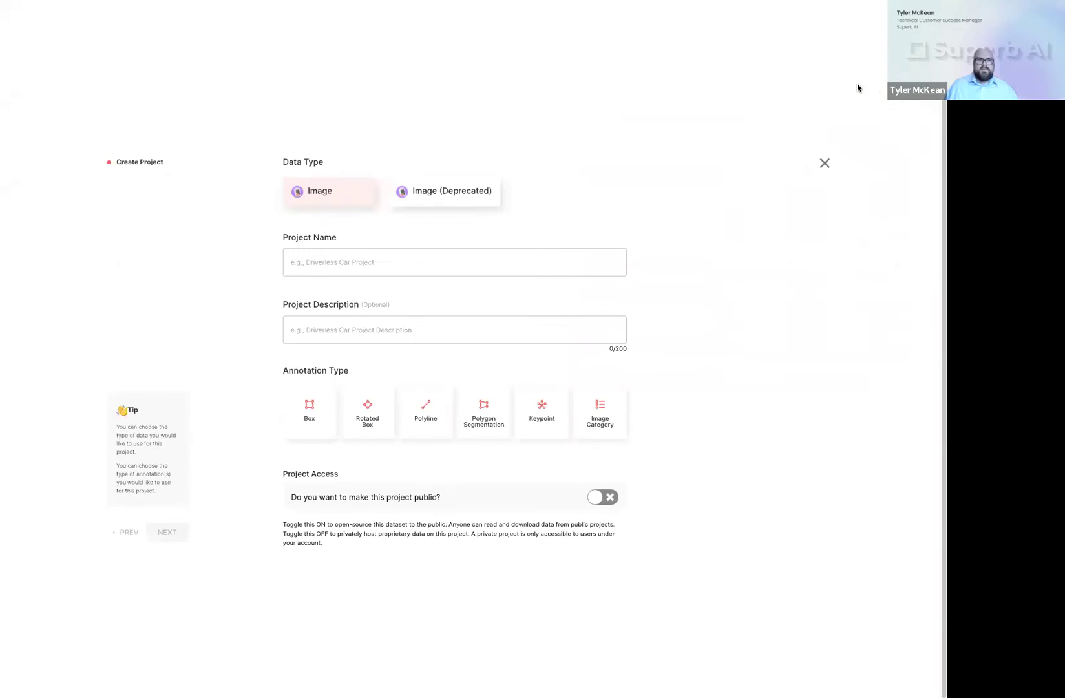
pyautogui.click(359, 256)
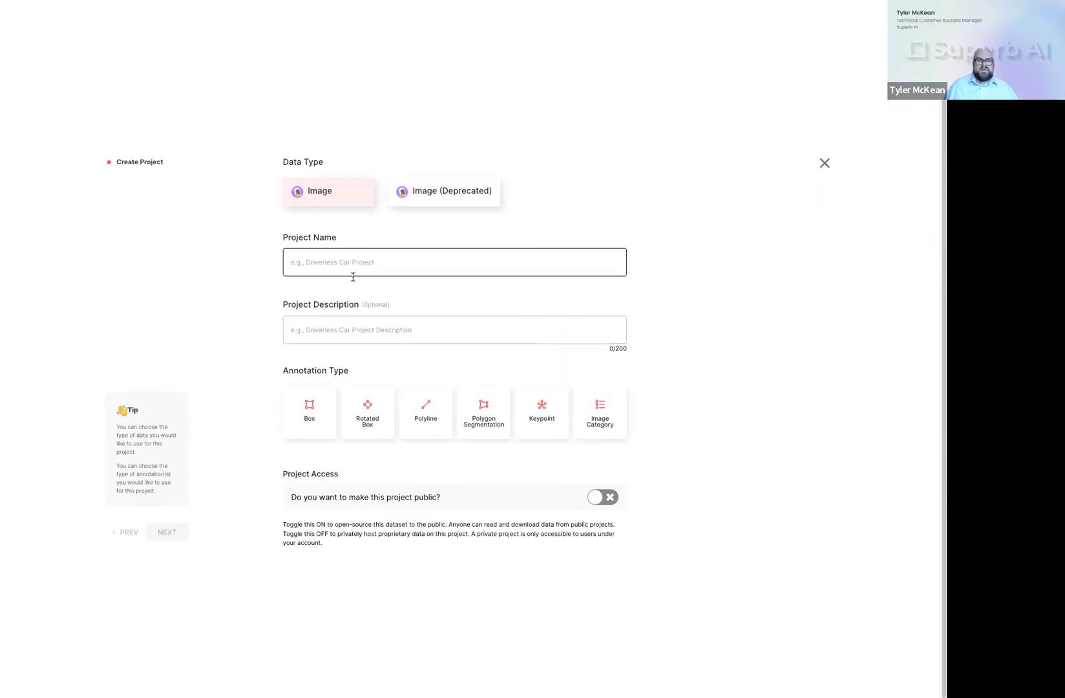
pyautogui.click(326, 268)
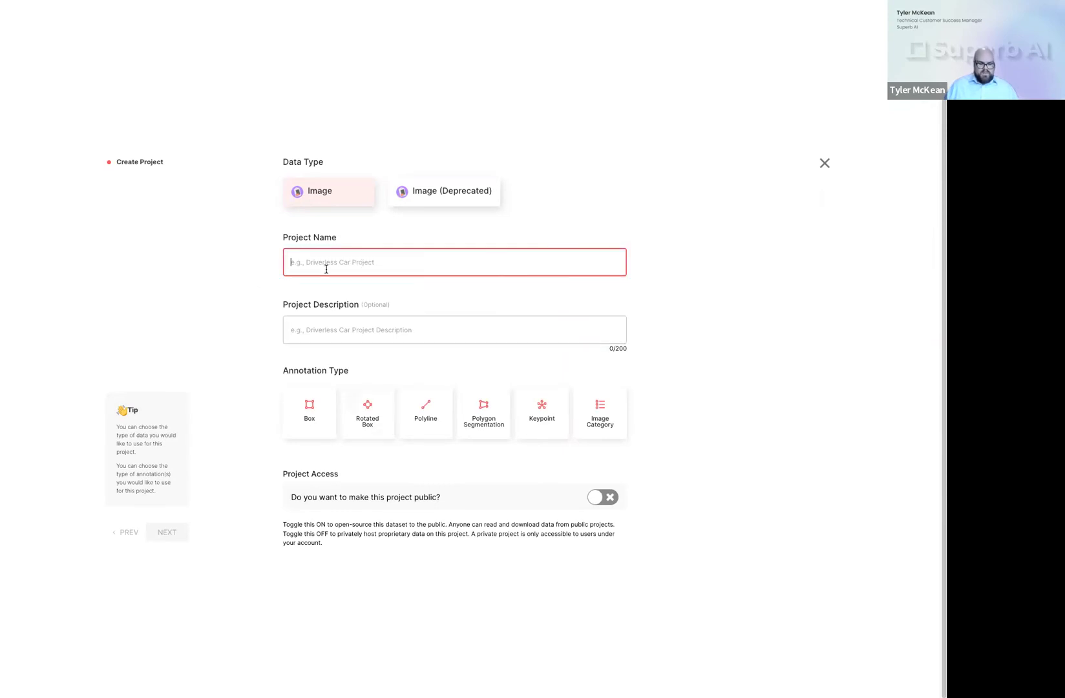
pyautogui.write('Animals')
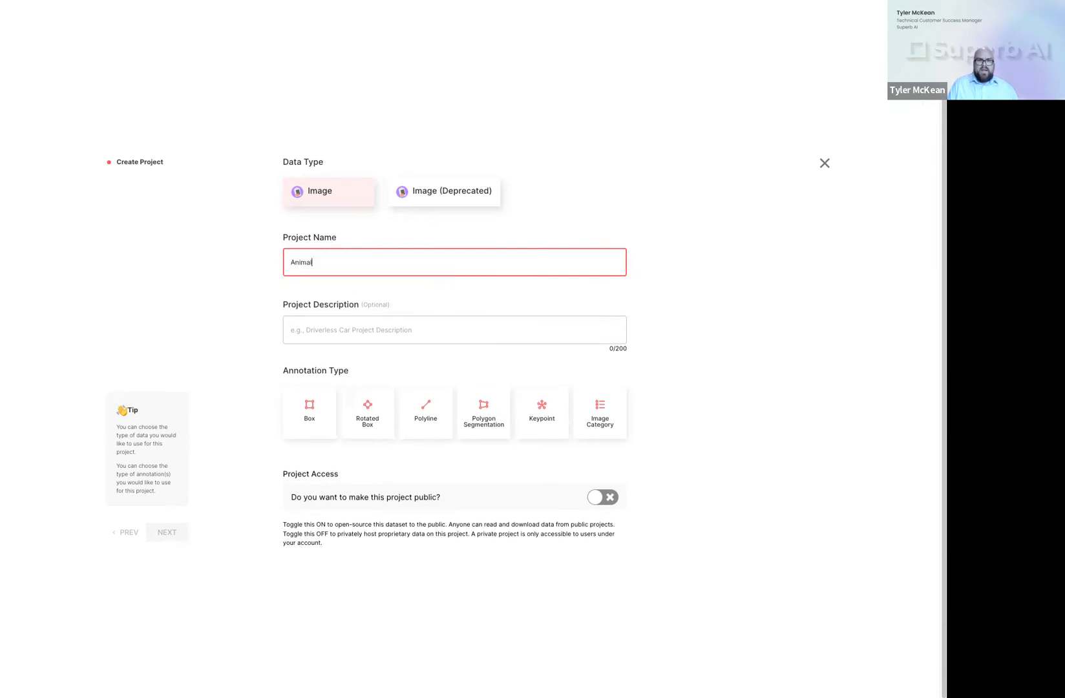
pyautogui.press('Tab')
pyautogui.write('Find')
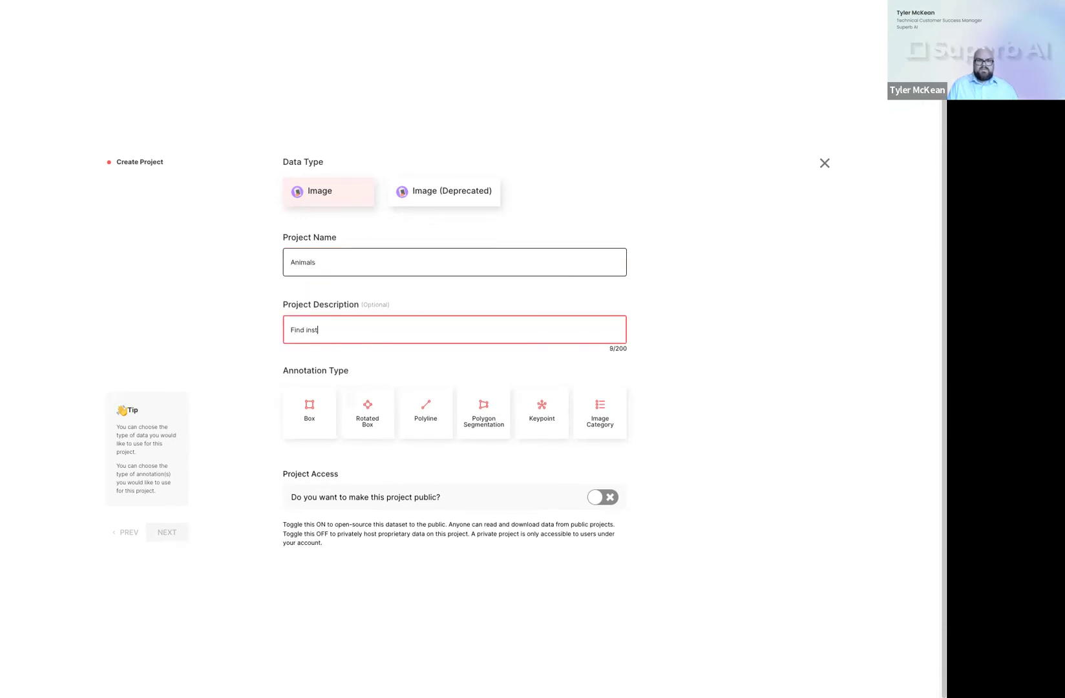
pyautogui.write('als')
pyautogui.click(611, 401)
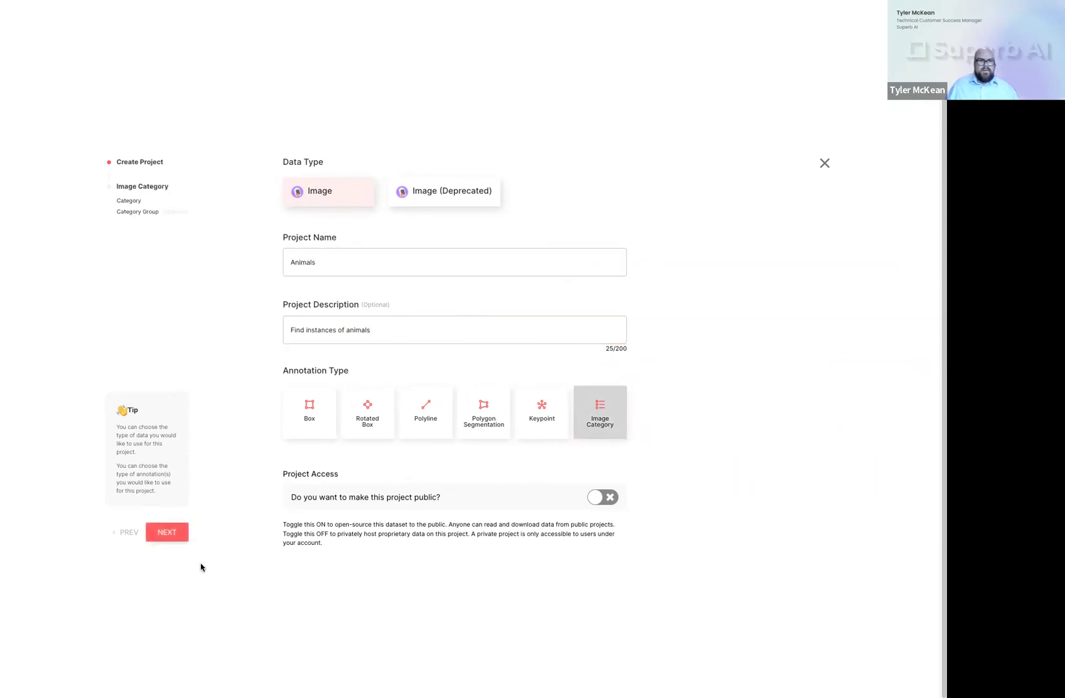
# - Rename the untitled image category to Animals and make it multiple choice
pyautogui.click(167, 533)
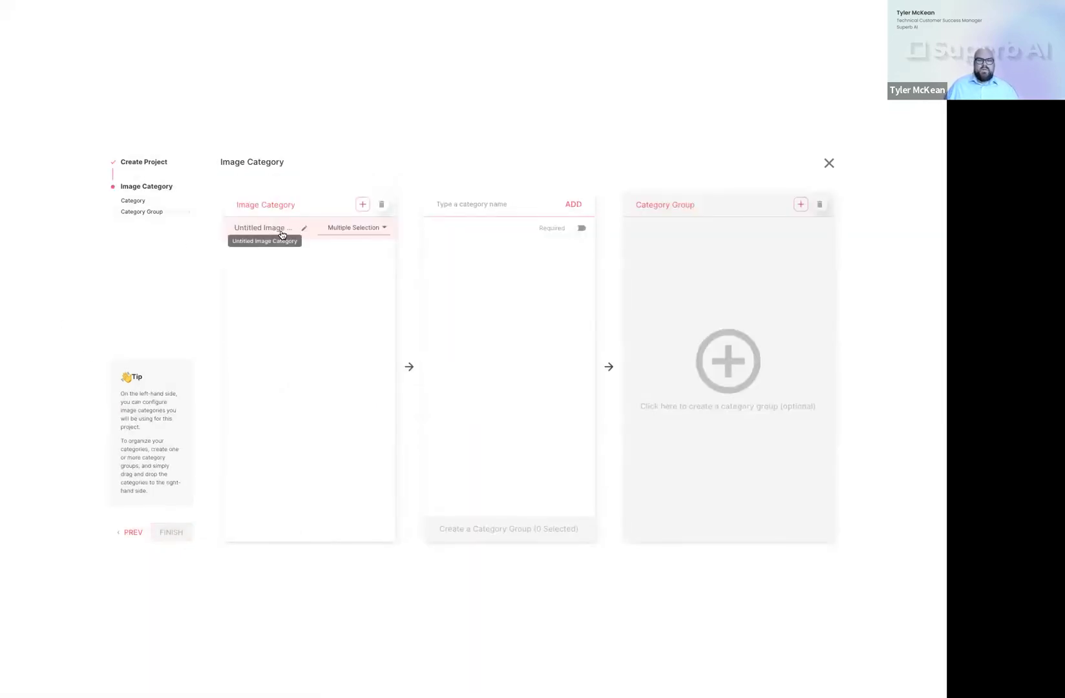
pyautogui.click(301, 230)
pyautogui.tripleClick(302, 230)
pyautogui.write('Animals')
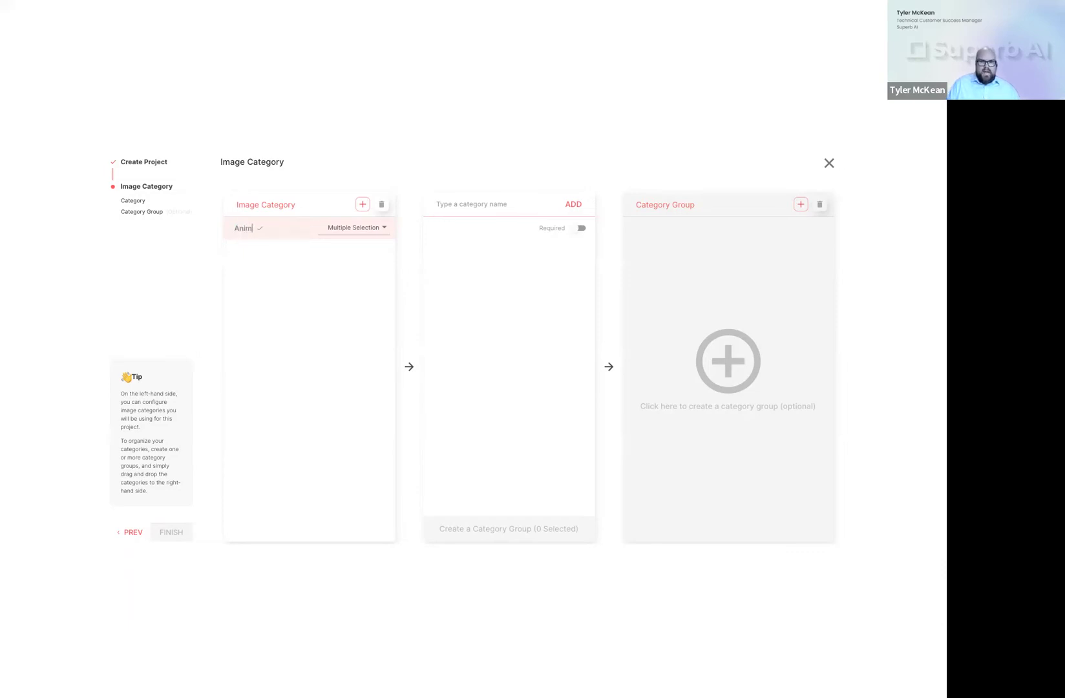
pyautogui.click(366, 232)
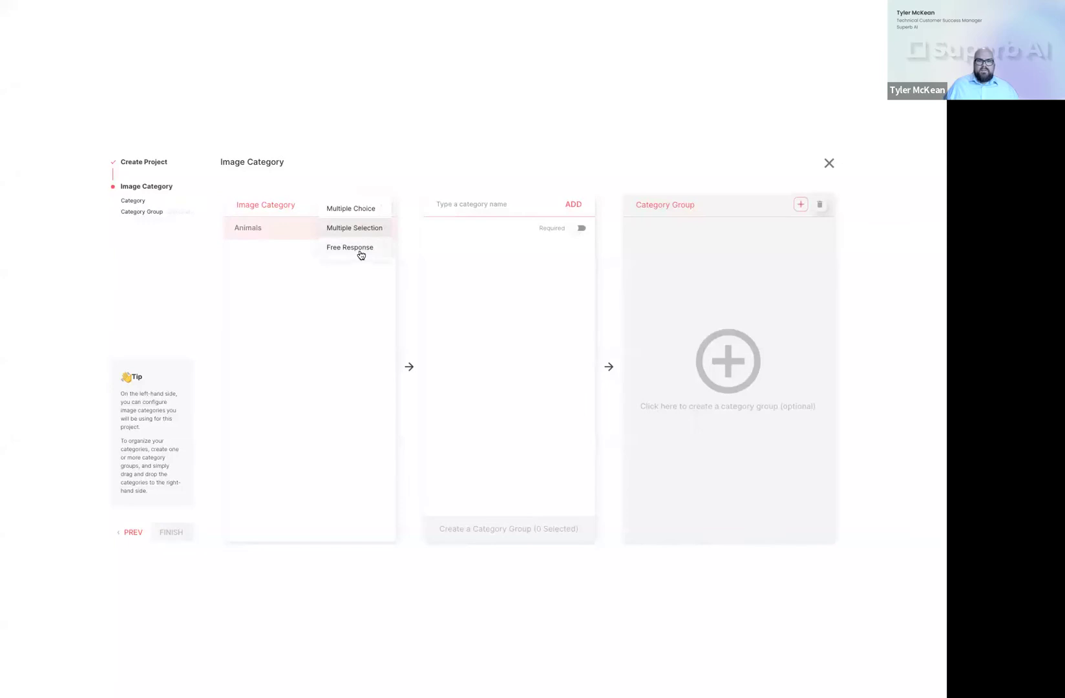
pyautogui.click(348, 209)
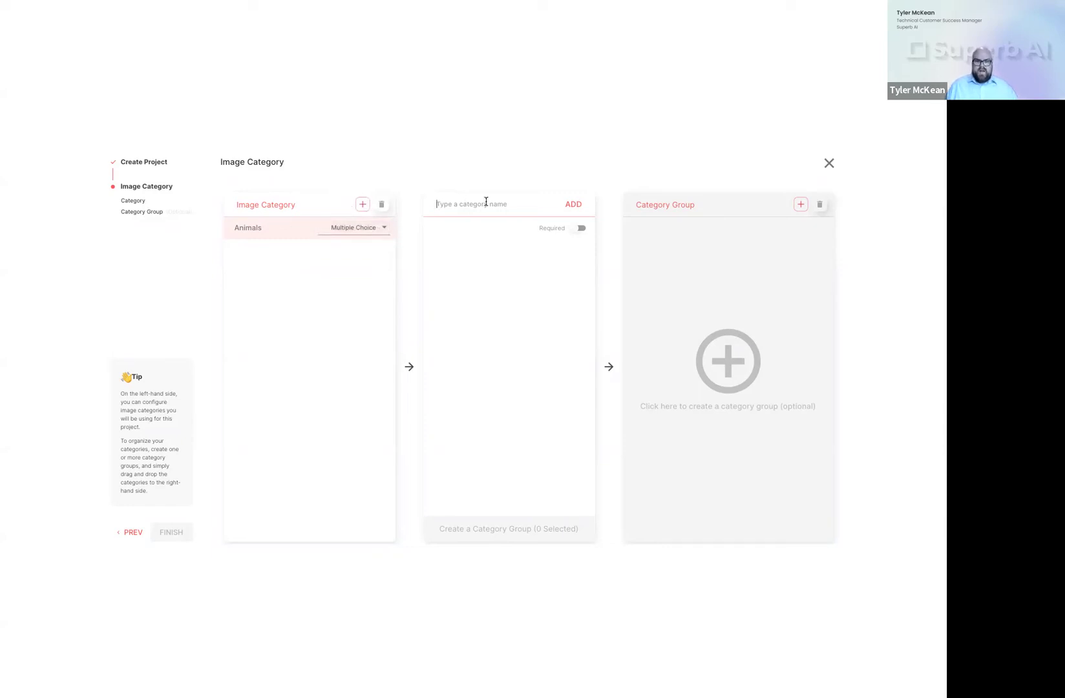
pyautogui.write('Dog')
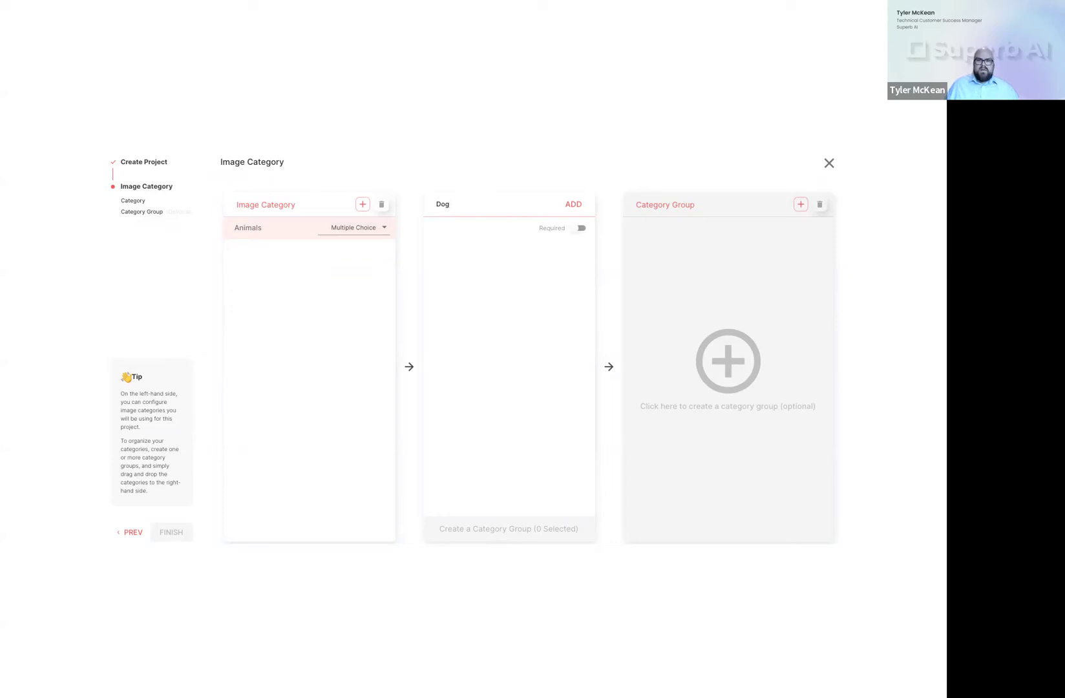
# - Add Dog, Fox and Bird as options of the Animals category
pyautogui.click(570, 205)
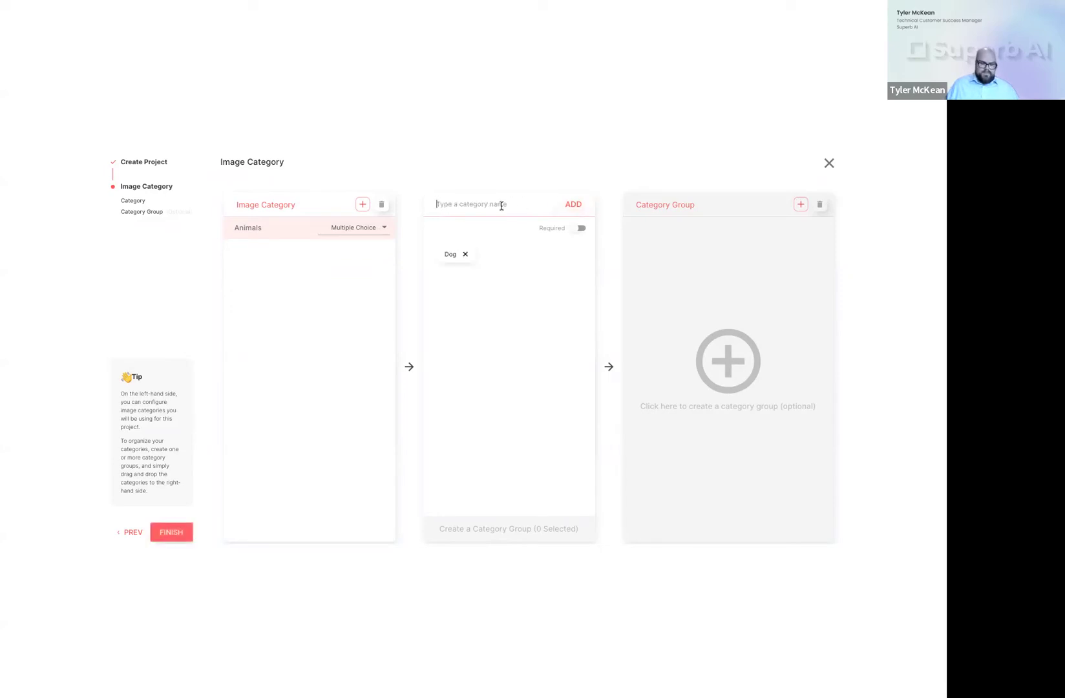
pyautogui.write('Fox')
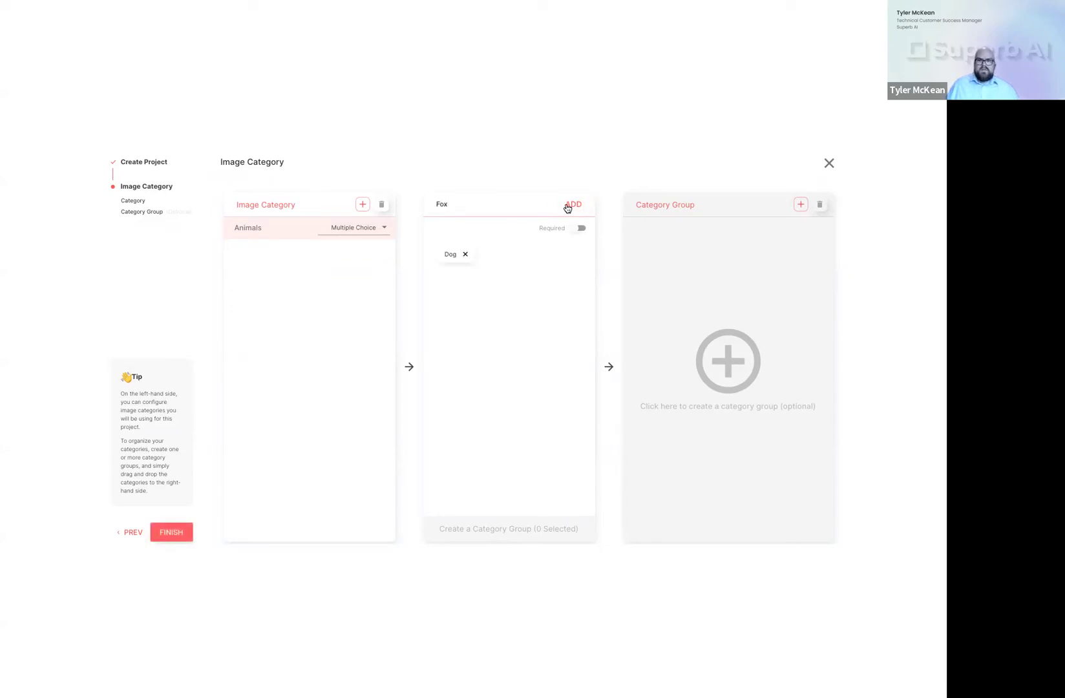
pyautogui.click(566, 207)
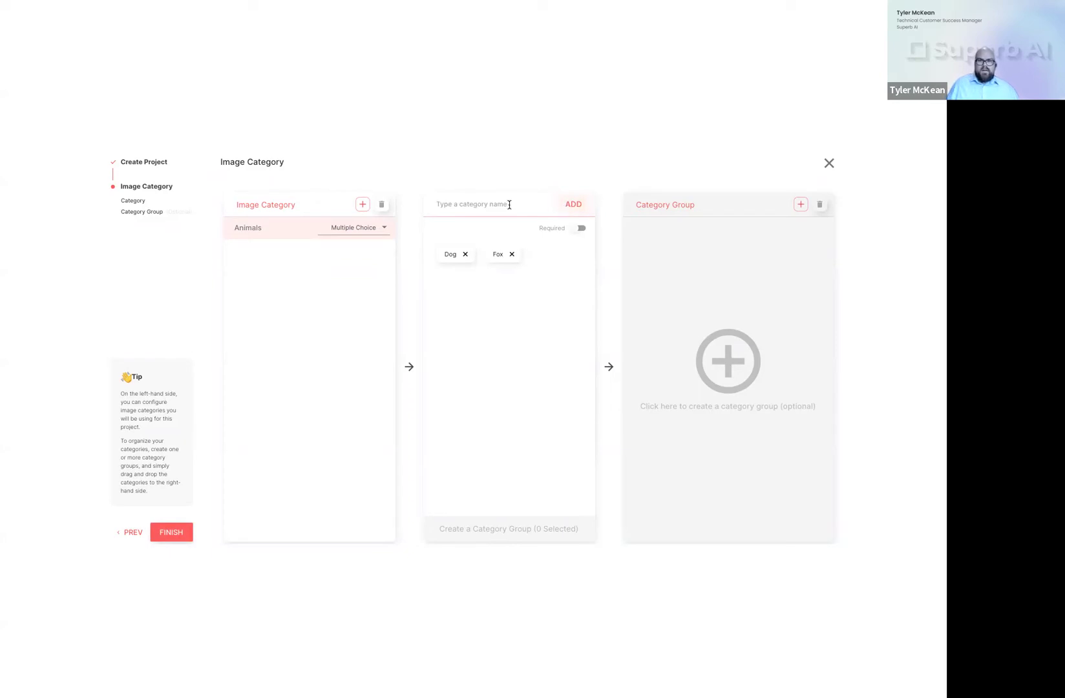
pyautogui.write('Bird')
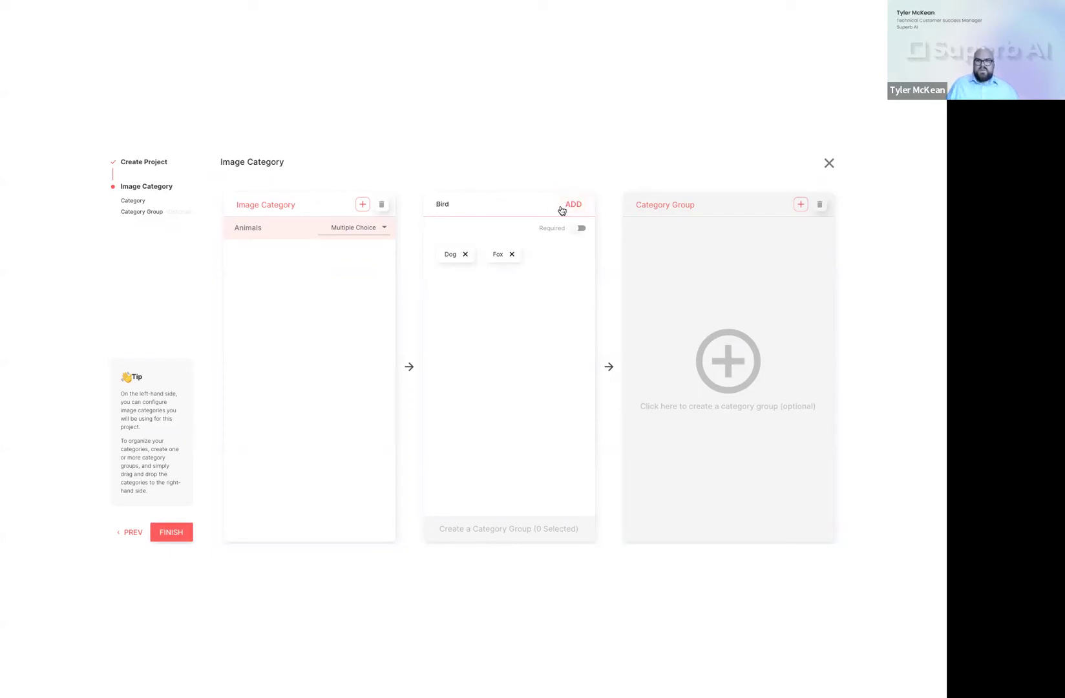
pyautogui.click(579, 207)
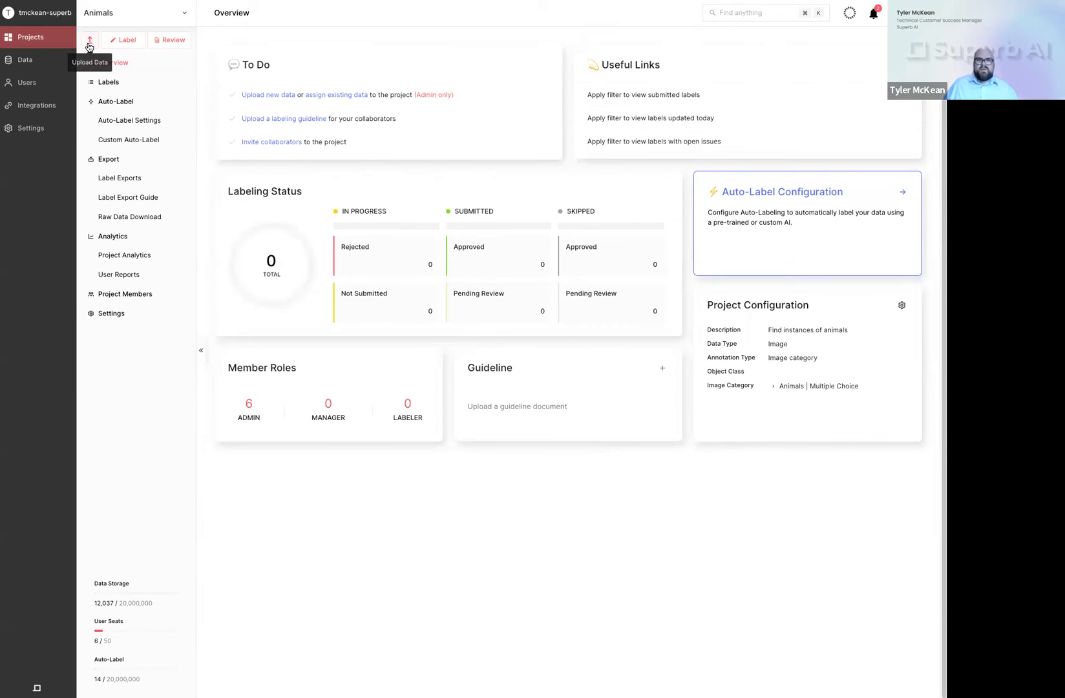
pyautogui.click(90, 41)
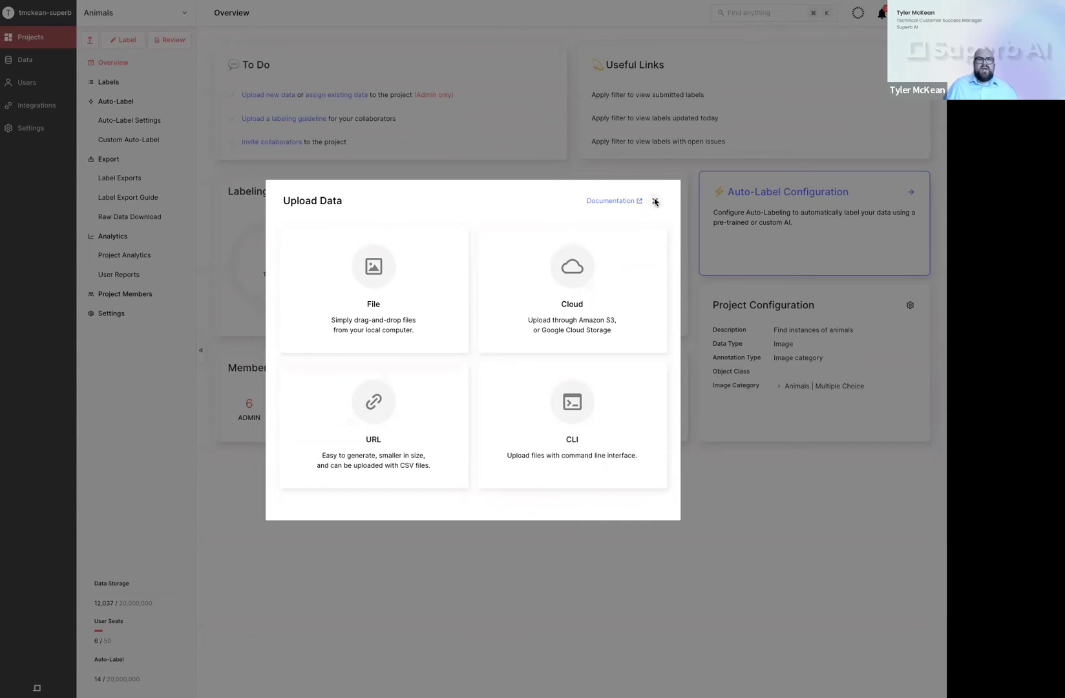
pyautogui.click(655, 202)
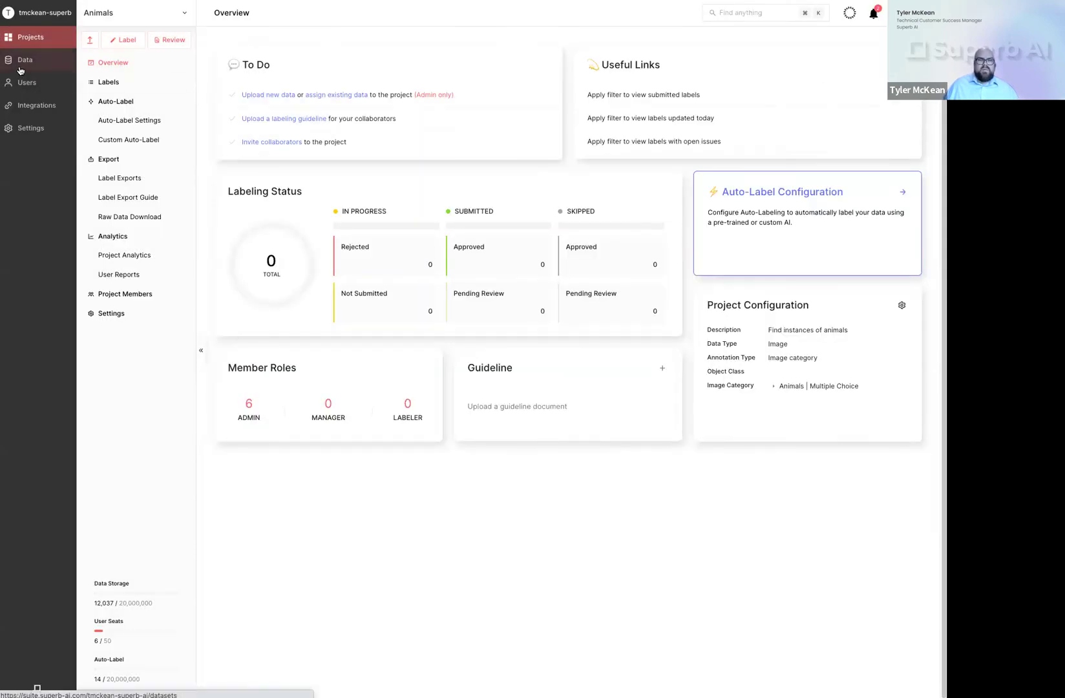
# - Assign the 3-image animal-classification dataset to the Animals project from the Datasets list
pyautogui.click(20, 68)
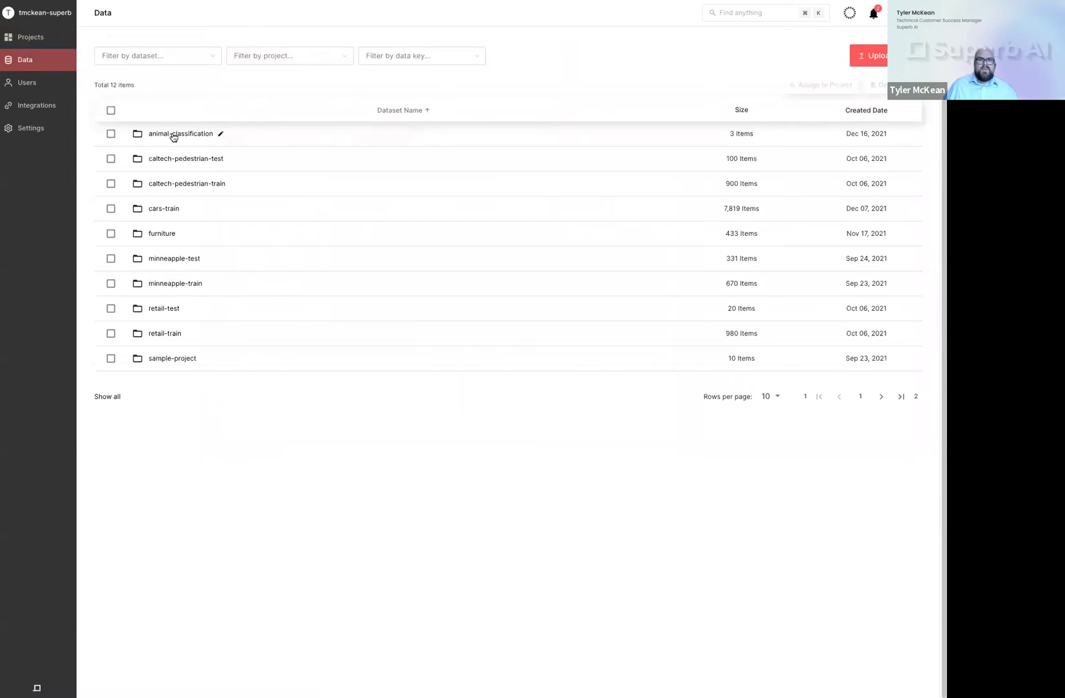
pyautogui.click(111, 134)
pyautogui.click(819, 86)
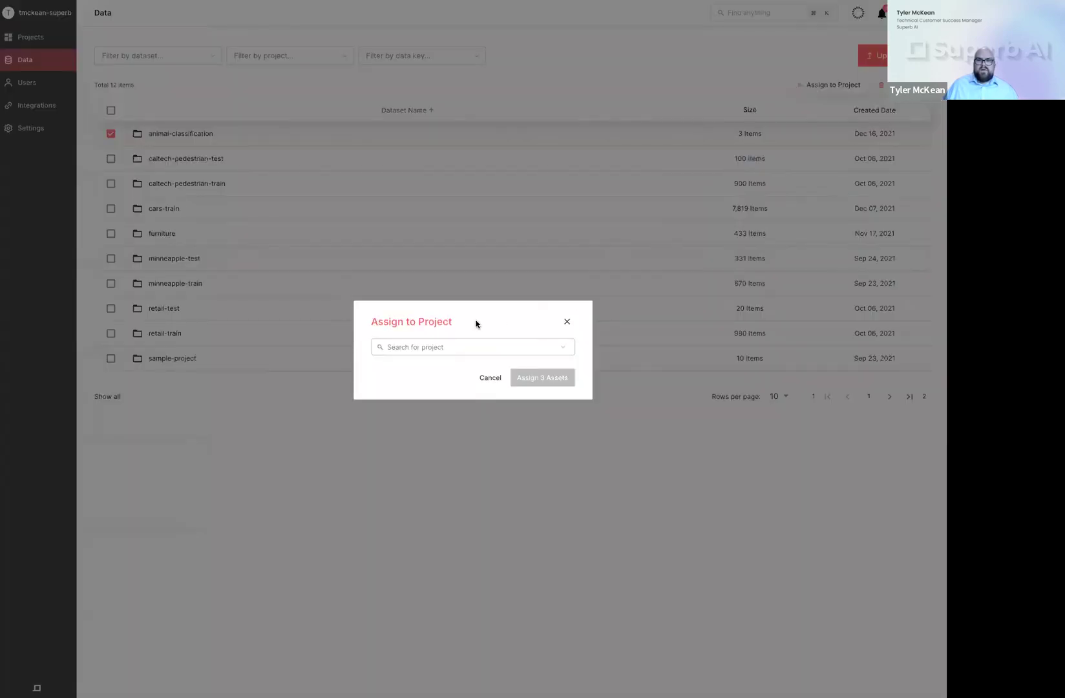
pyautogui.click(474, 347)
pyautogui.click(443, 381)
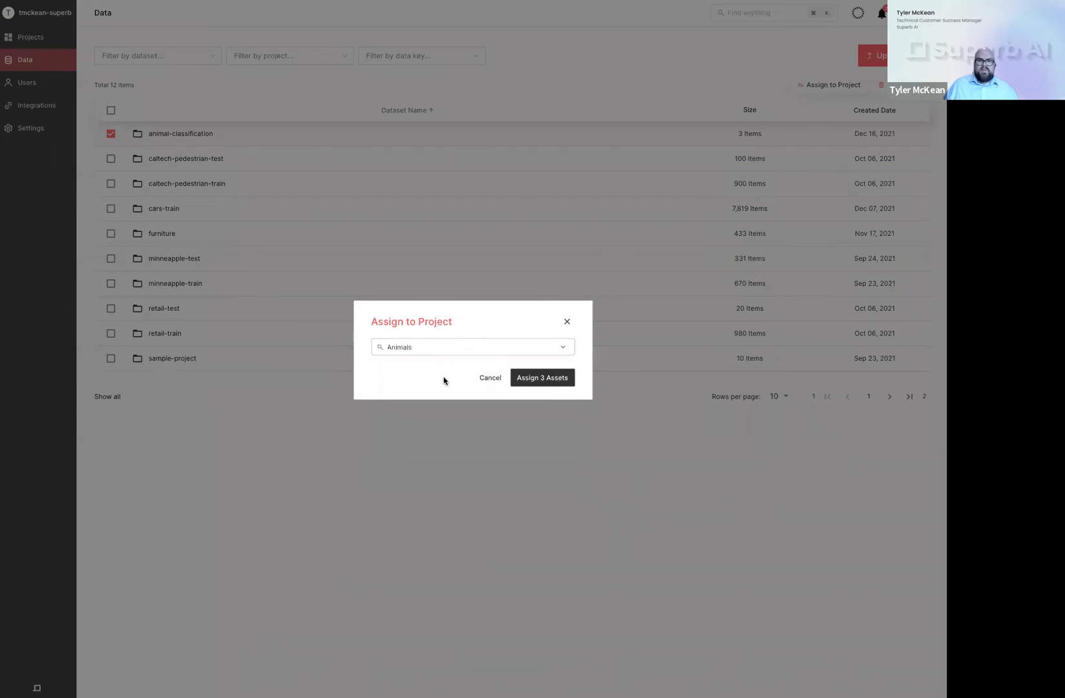
pyautogui.click(547, 381)
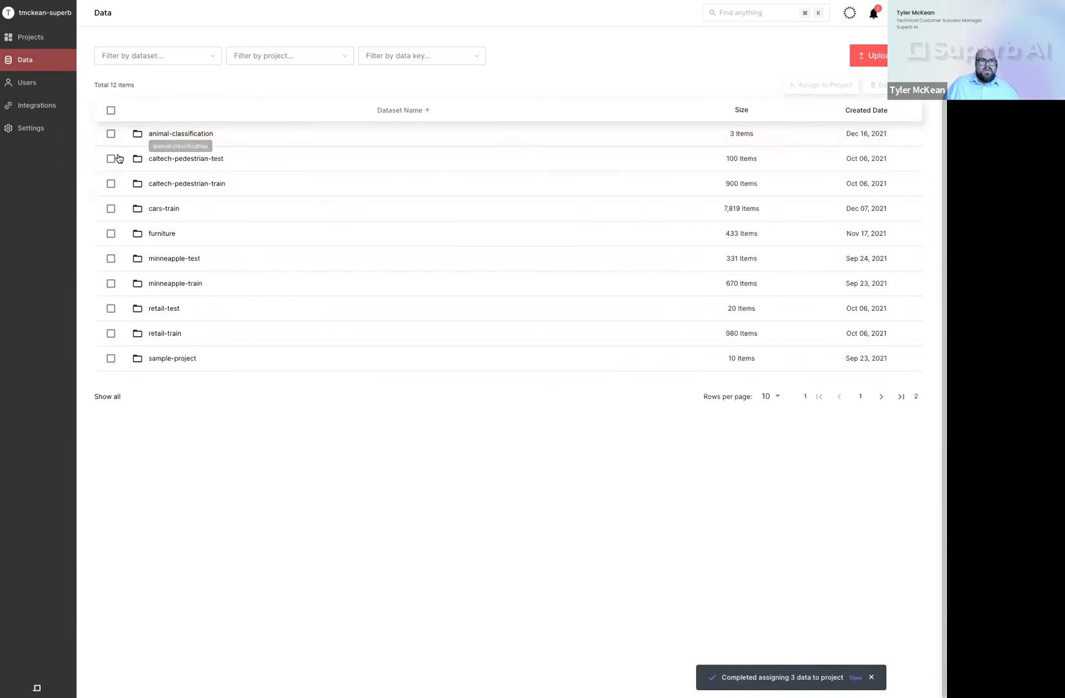
# - Open the Animals project's Labels list and start editing the red fox image label
pyautogui.click(36, 39)
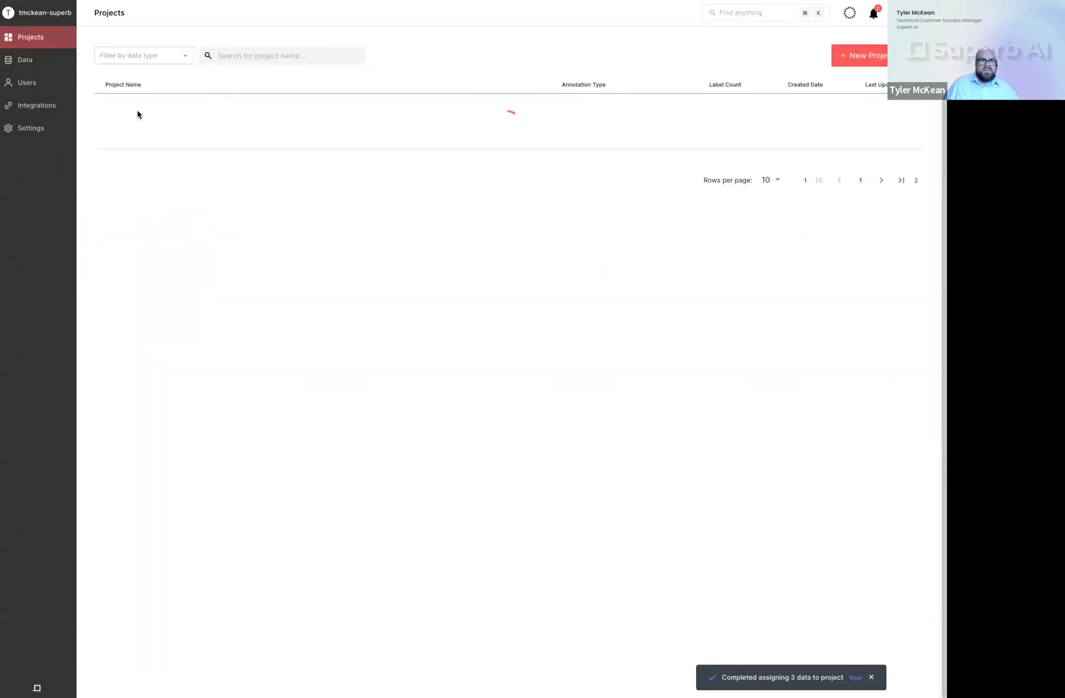
pyautogui.click(137, 115)
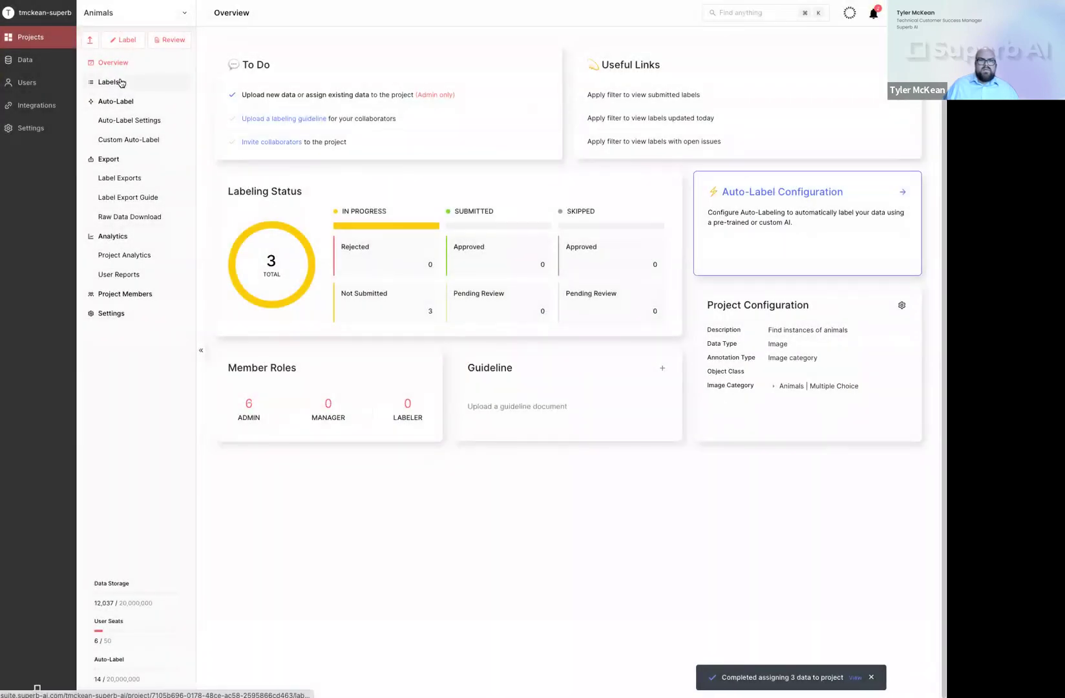
pyautogui.click(121, 82)
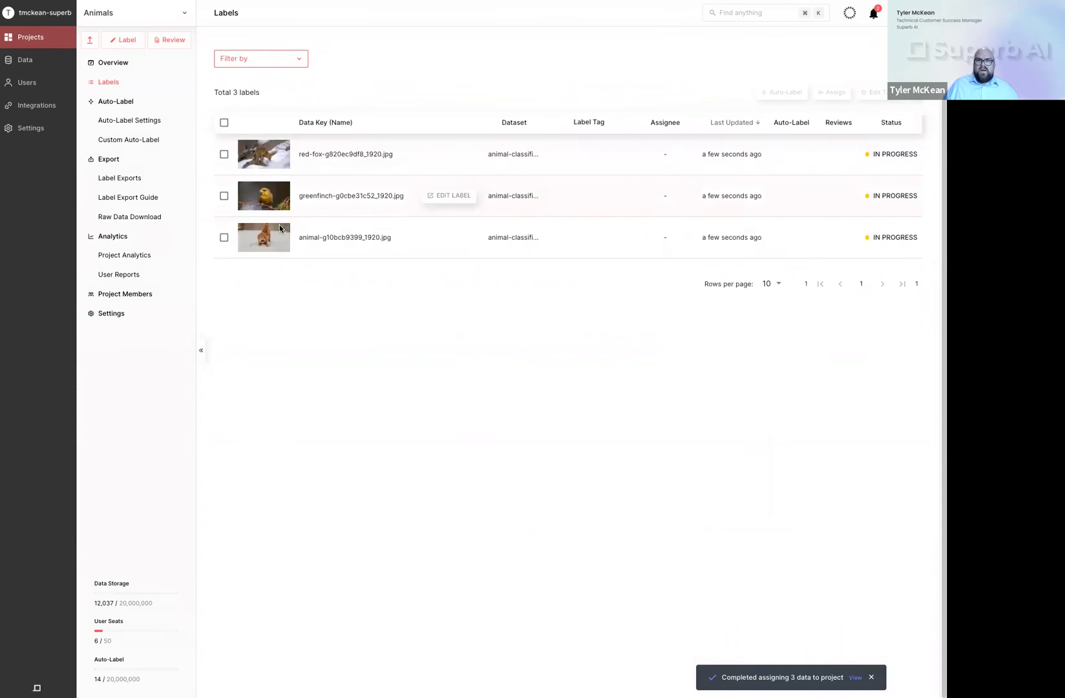
pyautogui.moveTo(262, 159)
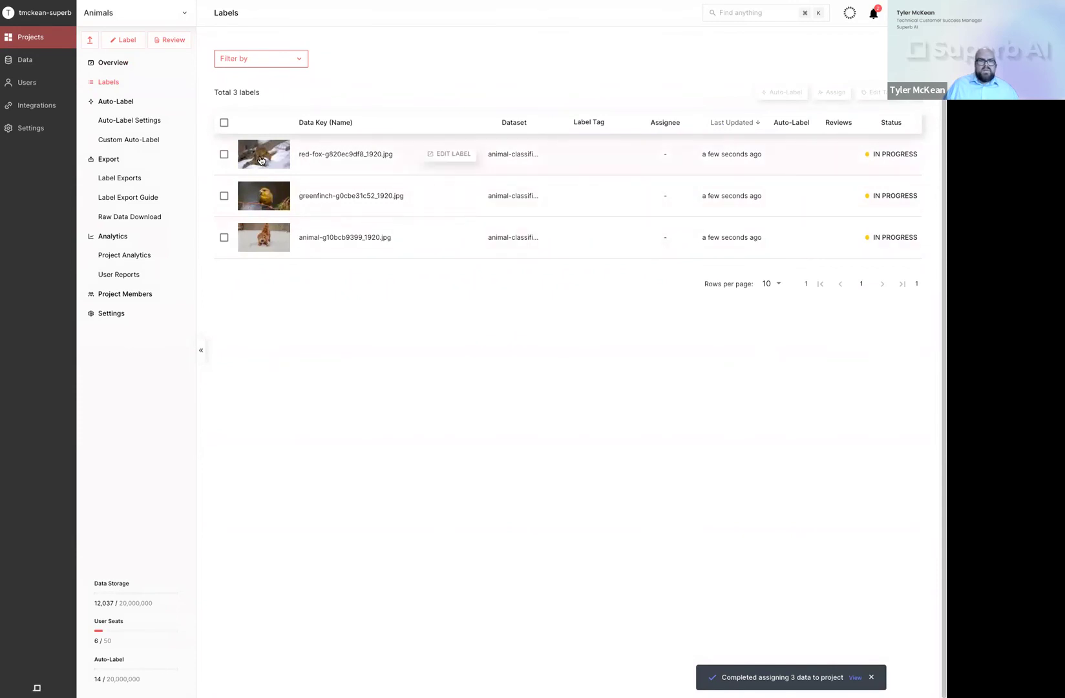
pyautogui.click(260, 157)
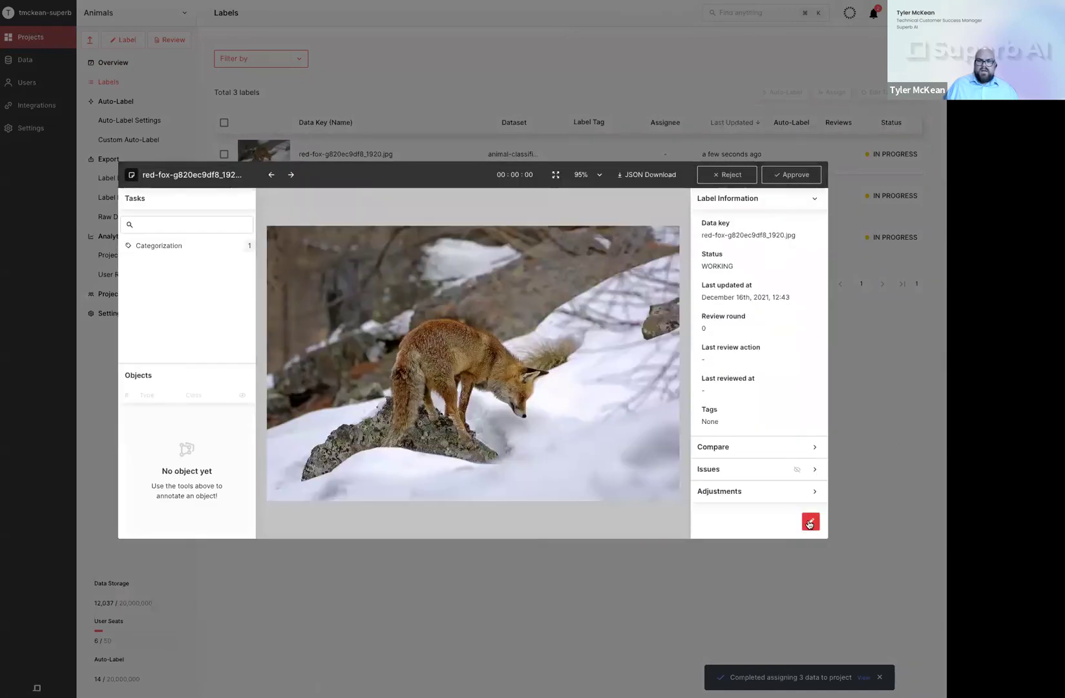
# - Categorize the red fox image as Fox and submit its label
pyautogui.click(810, 522)
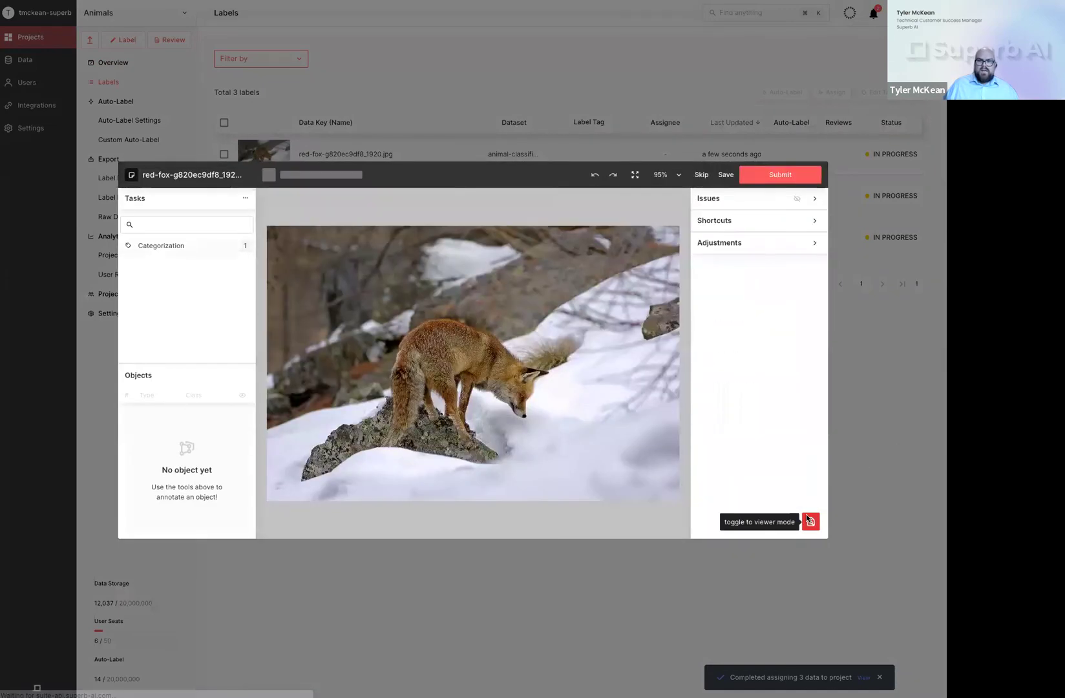
pyautogui.click(167, 245)
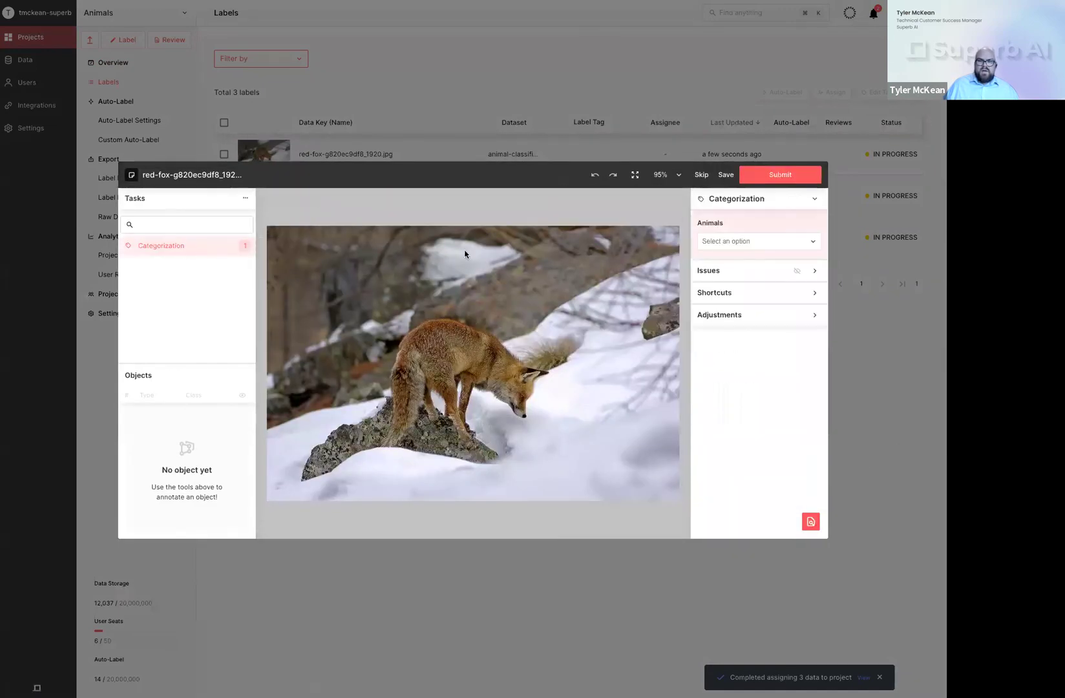
pyautogui.click(720, 240)
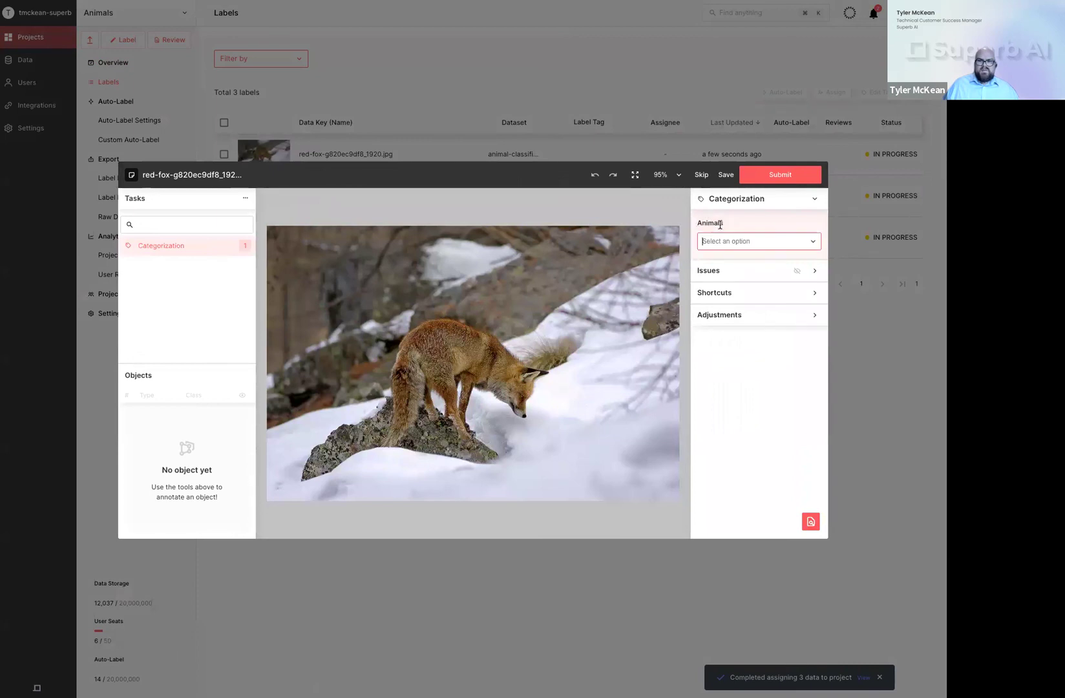
pyautogui.click(733, 278)
pyautogui.click(770, 174)
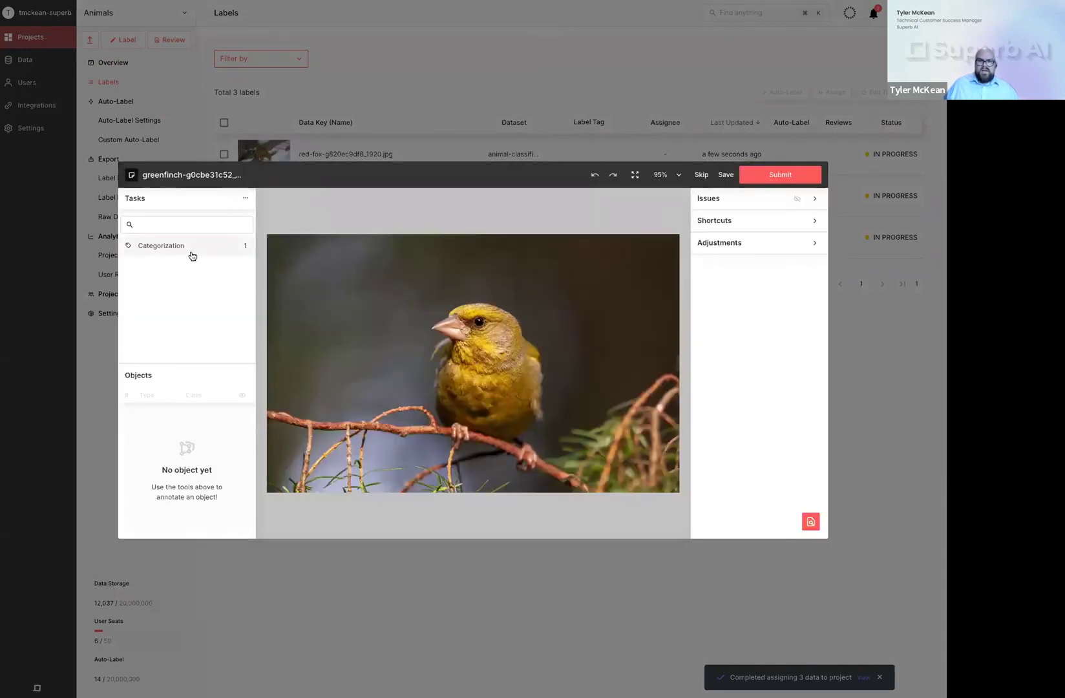
# - Categorize the greenfinch image as Bird and submit its label
pyautogui.click(191, 245)
pyautogui.click(738, 242)
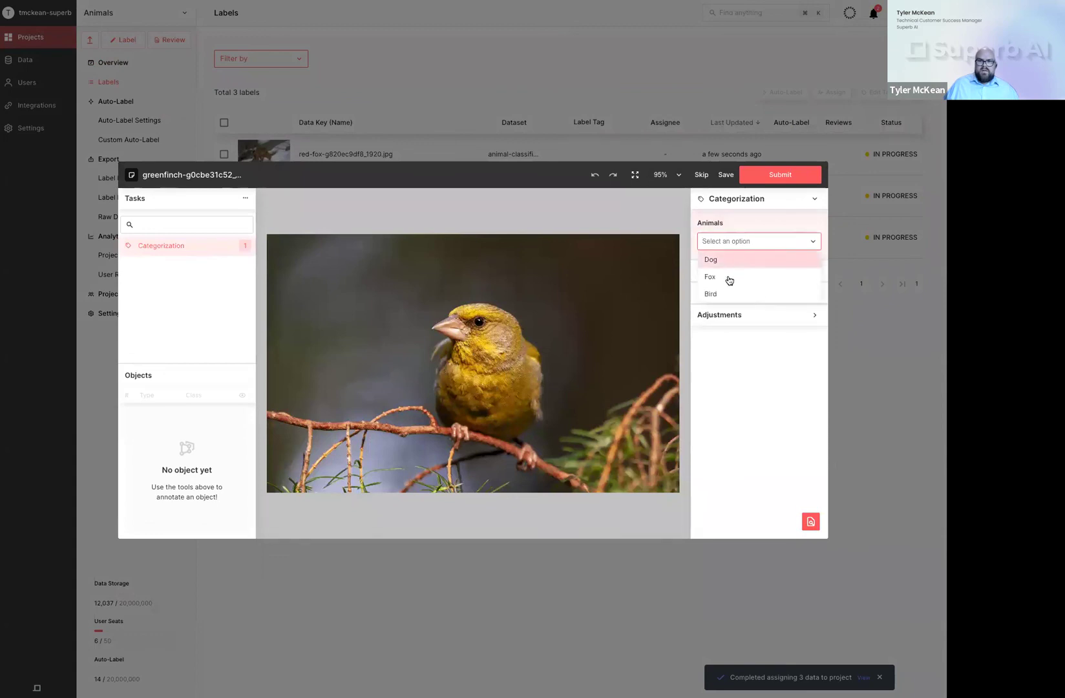
pyautogui.click(730, 293)
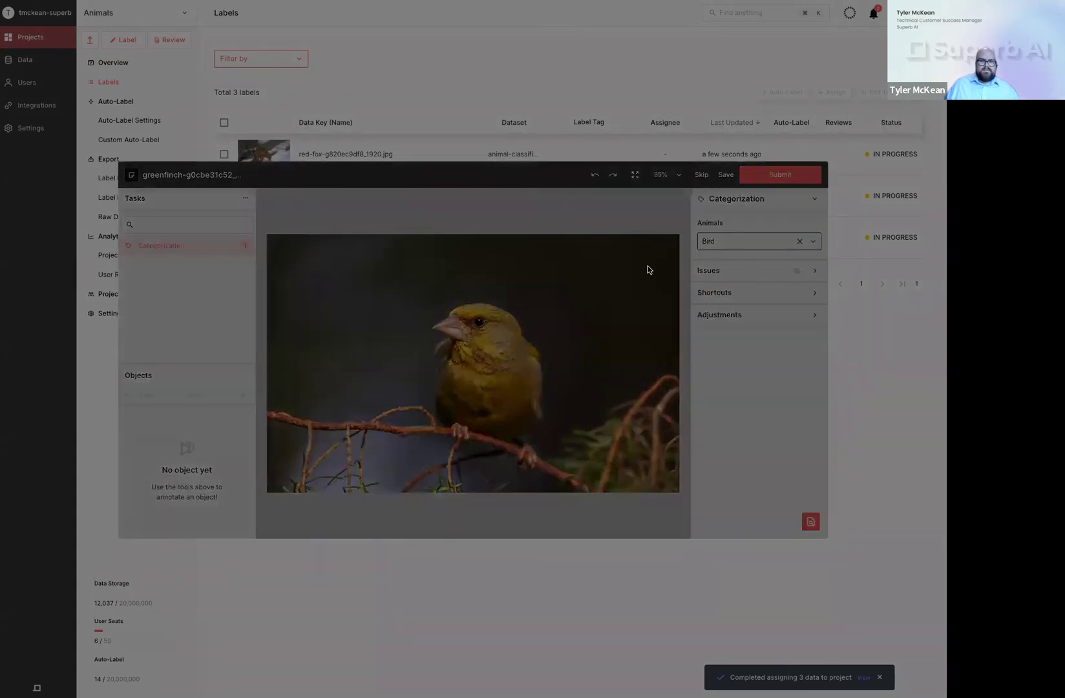
pyautogui.hotkey('shift', 'Return')
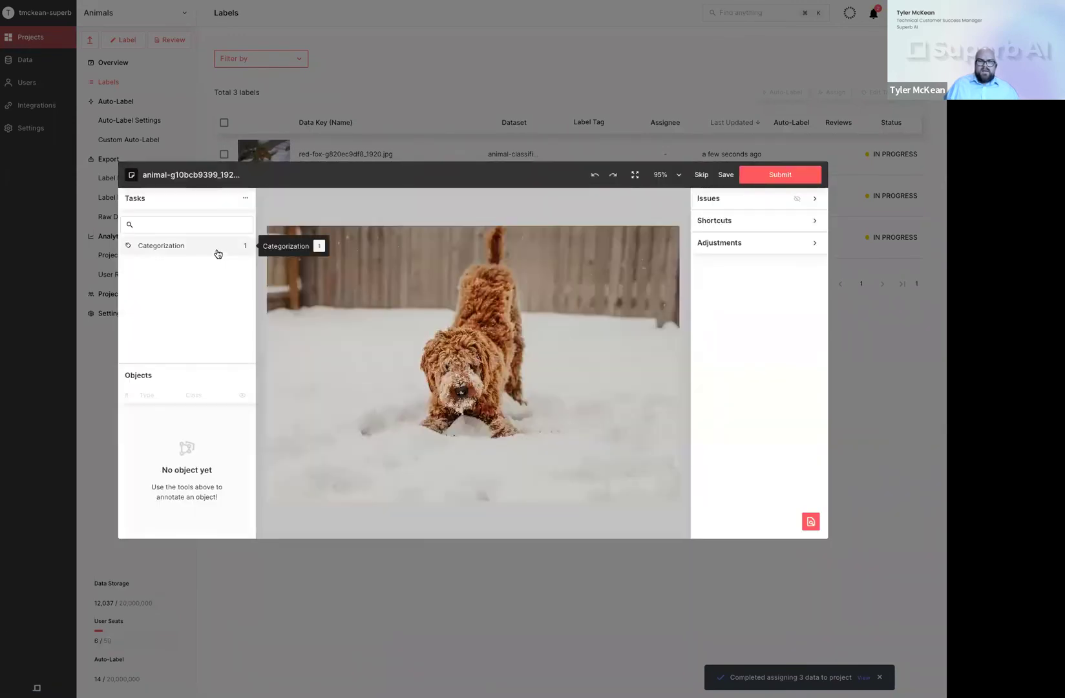
# - Categorize the dog image as Dog and submit its label
pyautogui.click(217, 253)
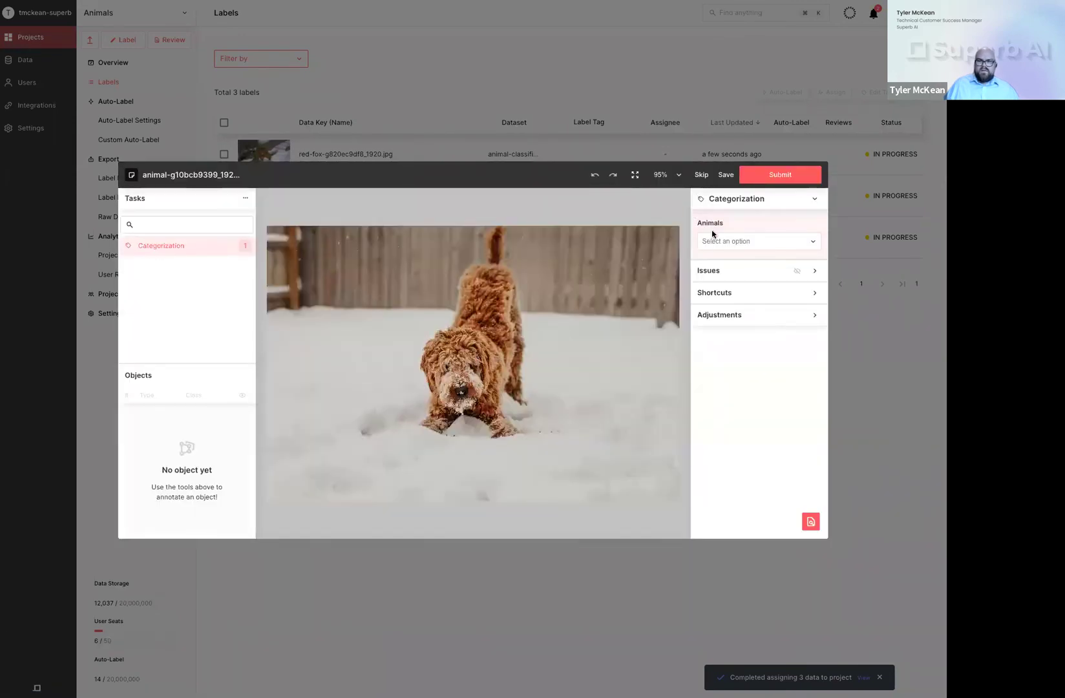
pyautogui.click(735, 240)
pyautogui.click(732, 265)
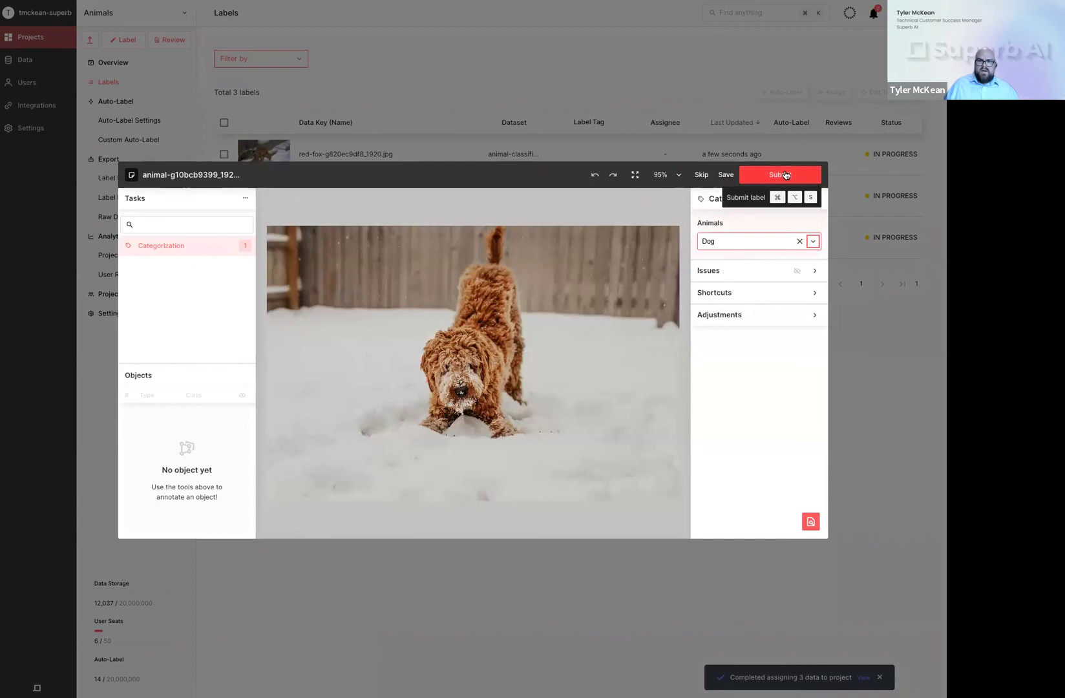
pyautogui.click(783, 175)
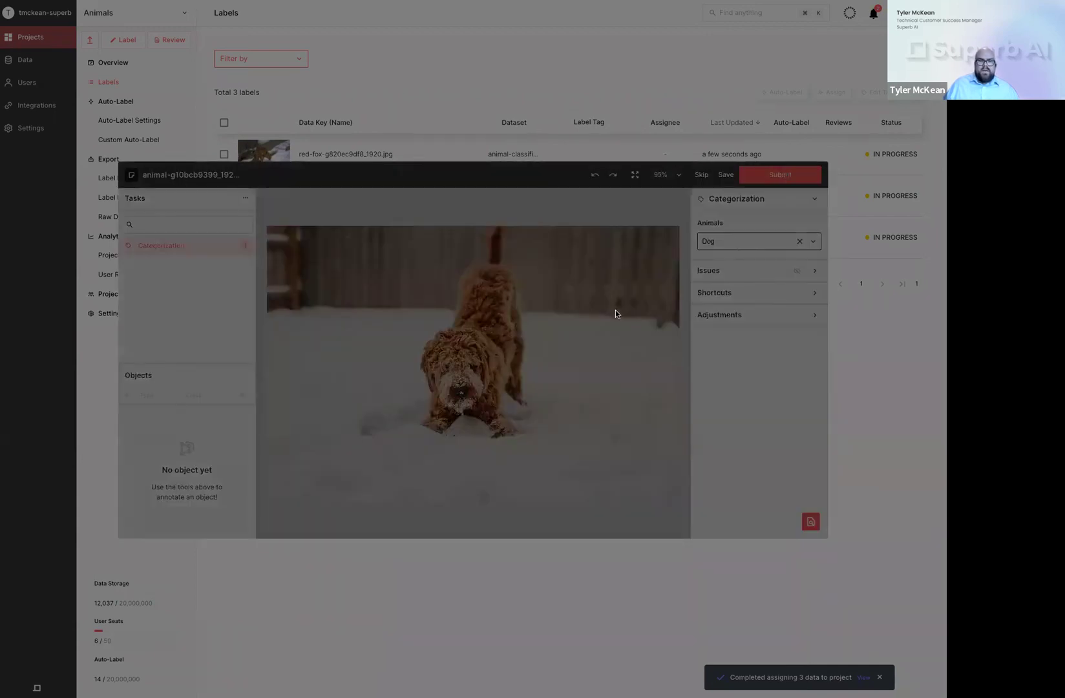